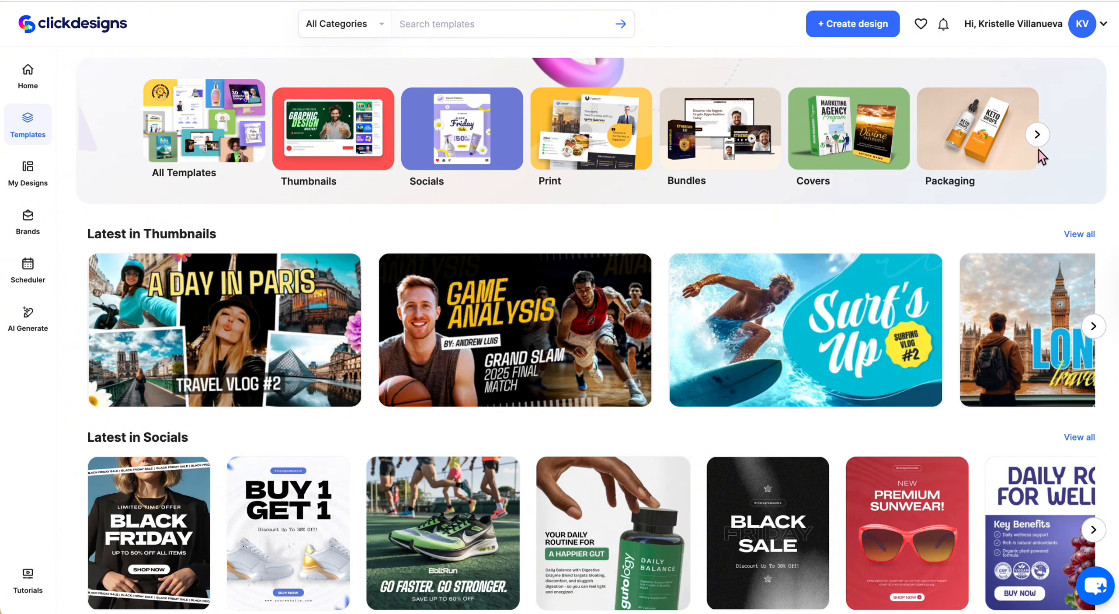
Open the Harmony Balance - Infographics template from the Marketing category's Infographics templates and start a design with it
click(1038, 136)
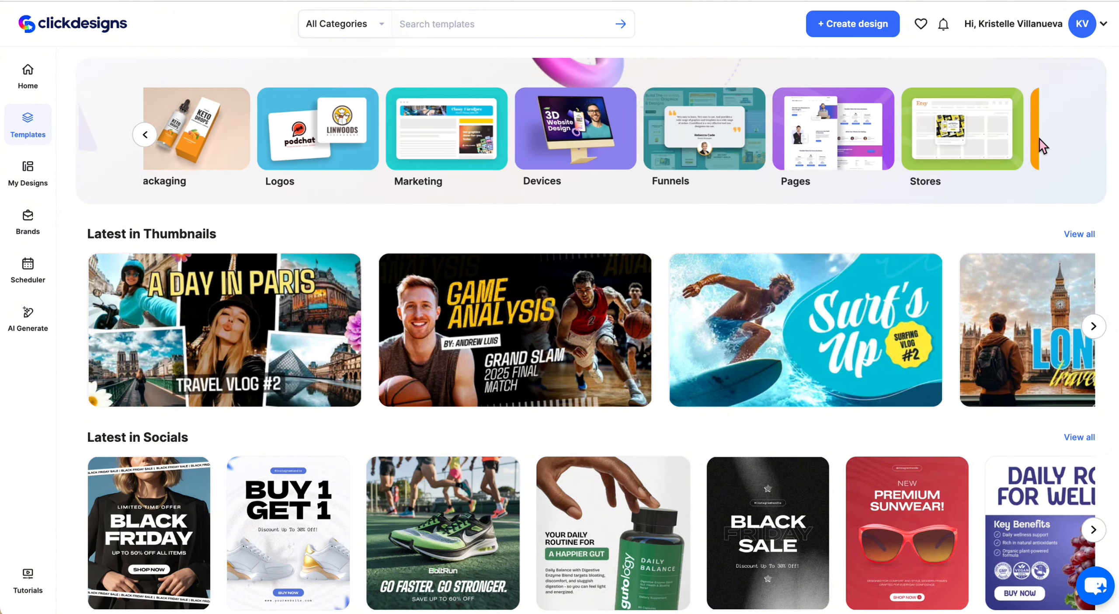
click(333, 126)
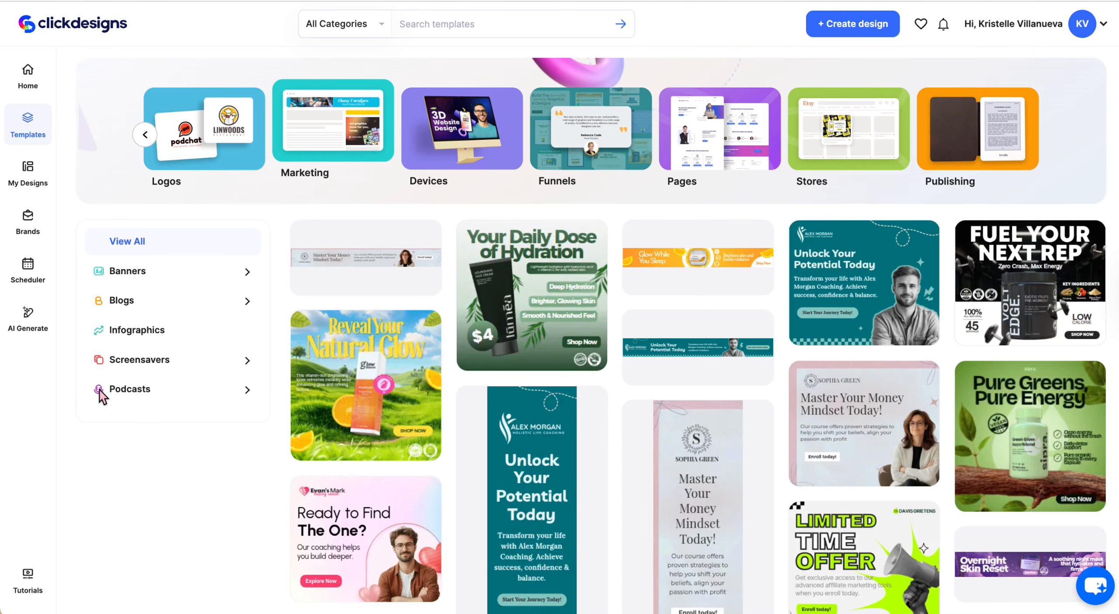
click(138, 331)
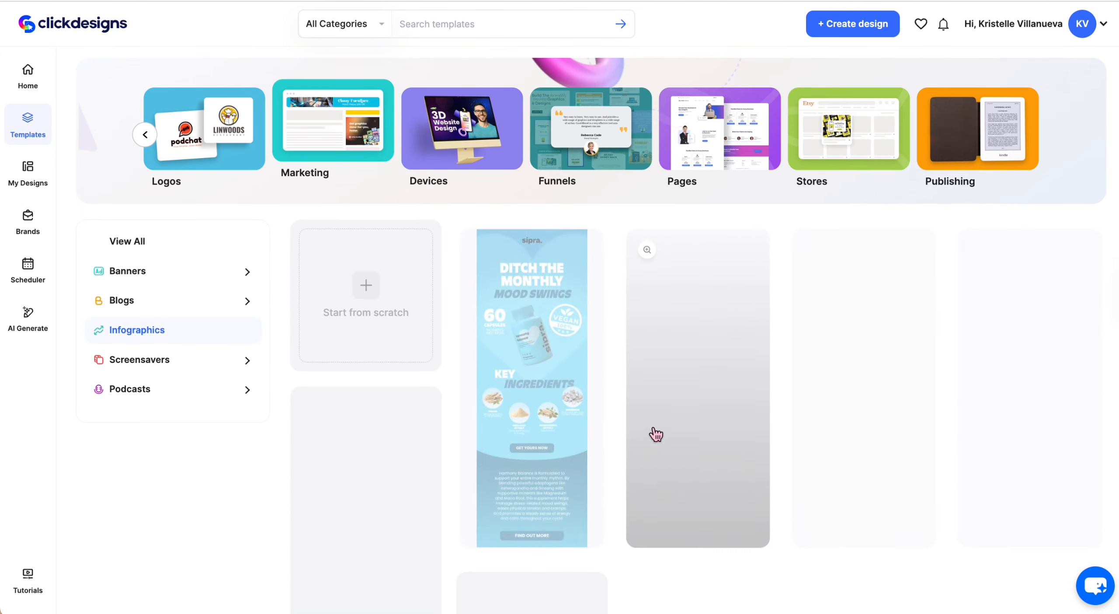
scroll(690, 588, down, 1)
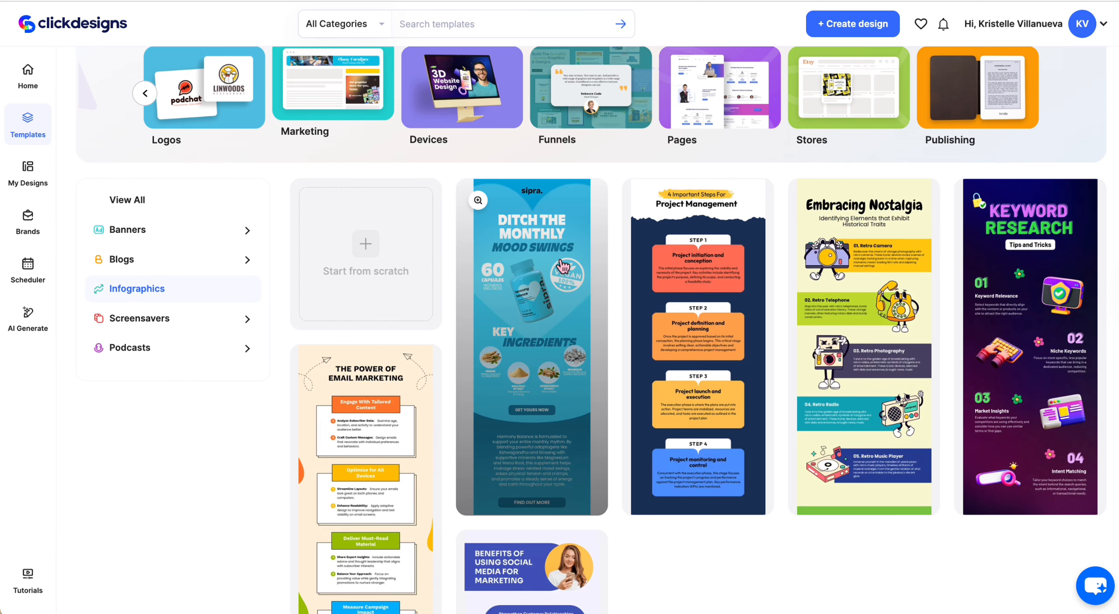
click(478, 200)
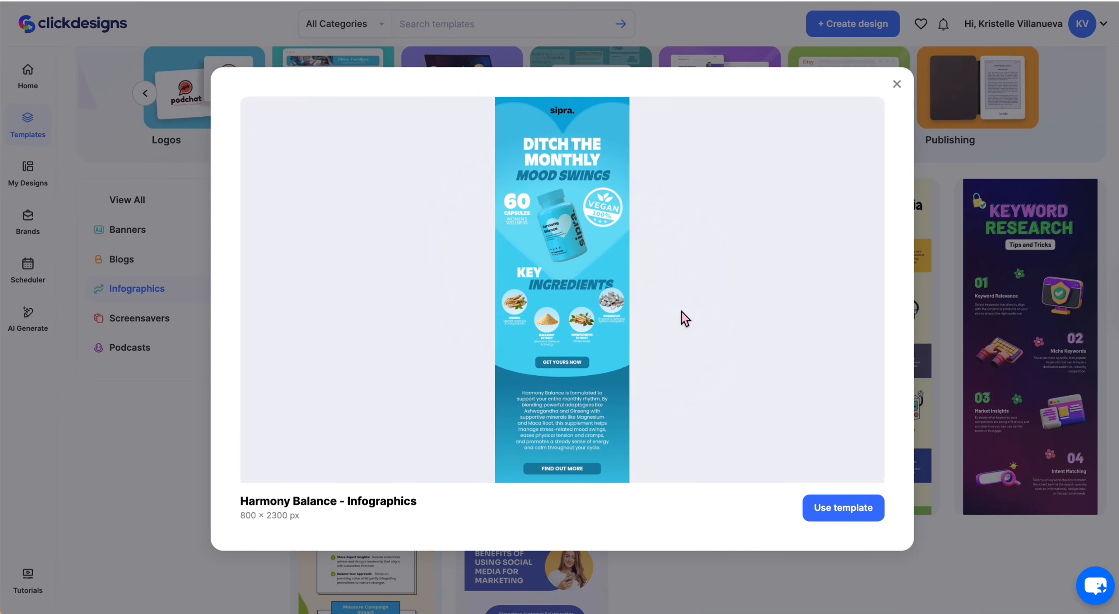
click(826, 511)
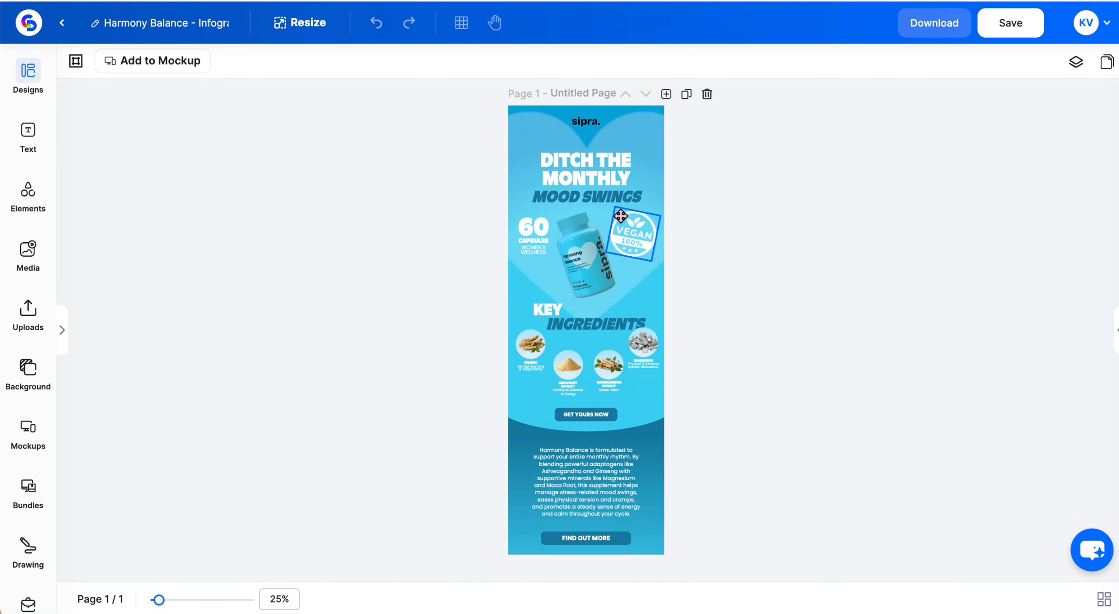
Change the infographic's background and gradient shapes to a purple colour scheme
click(657, 133)
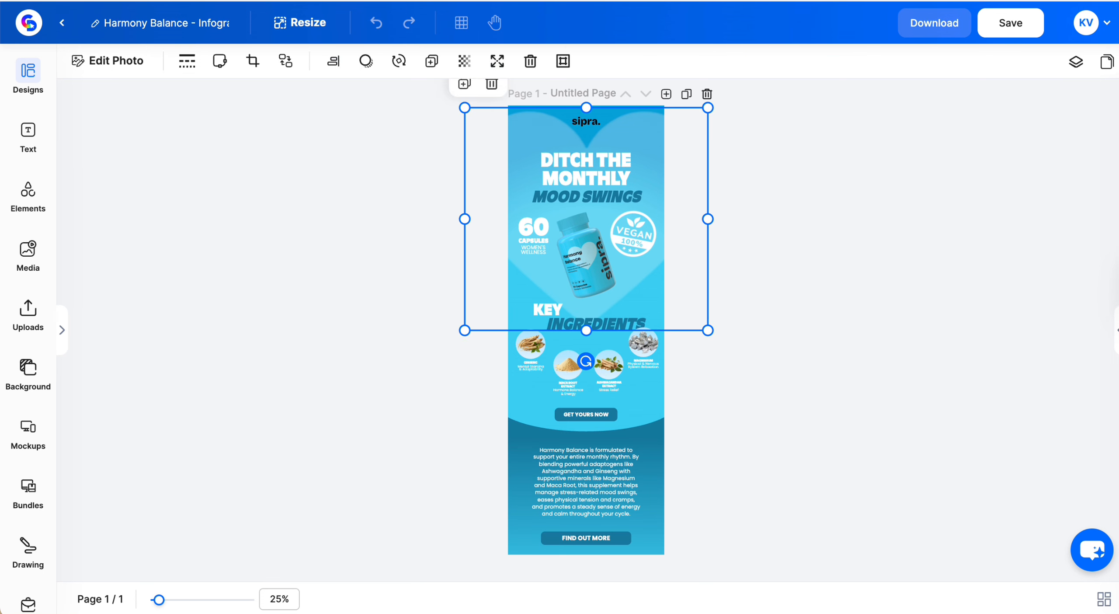
click(118, 61)
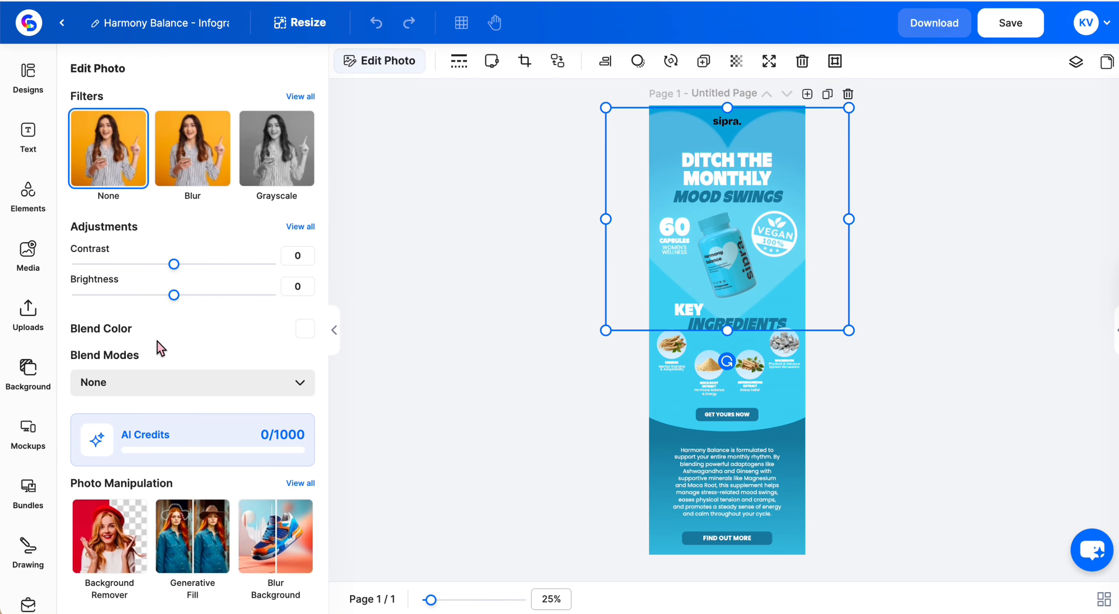
click(648, 477)
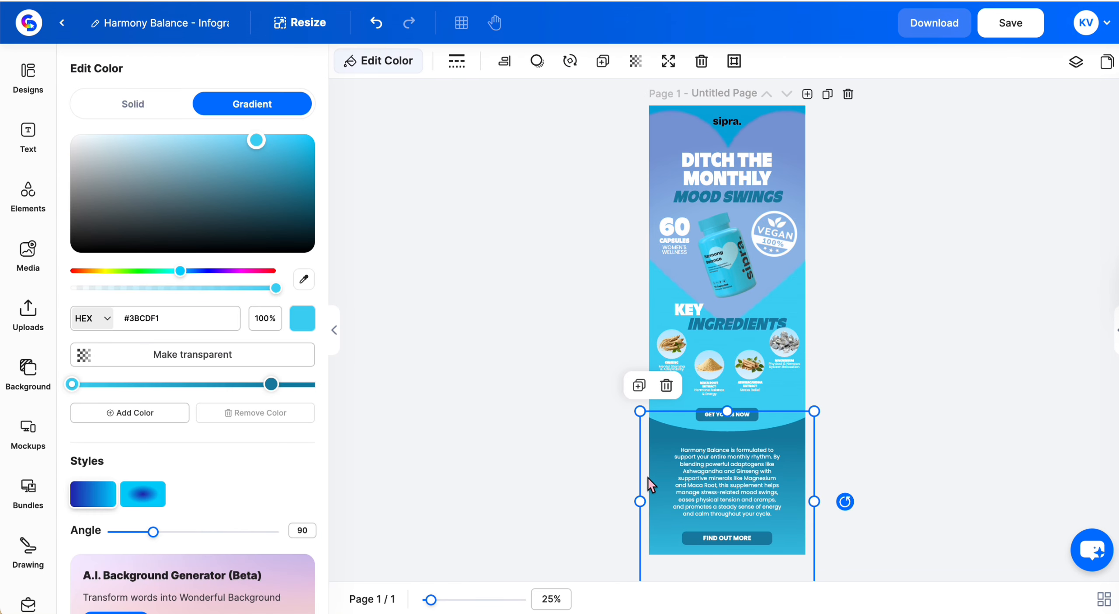
click(701, 575)
click(584, 268)
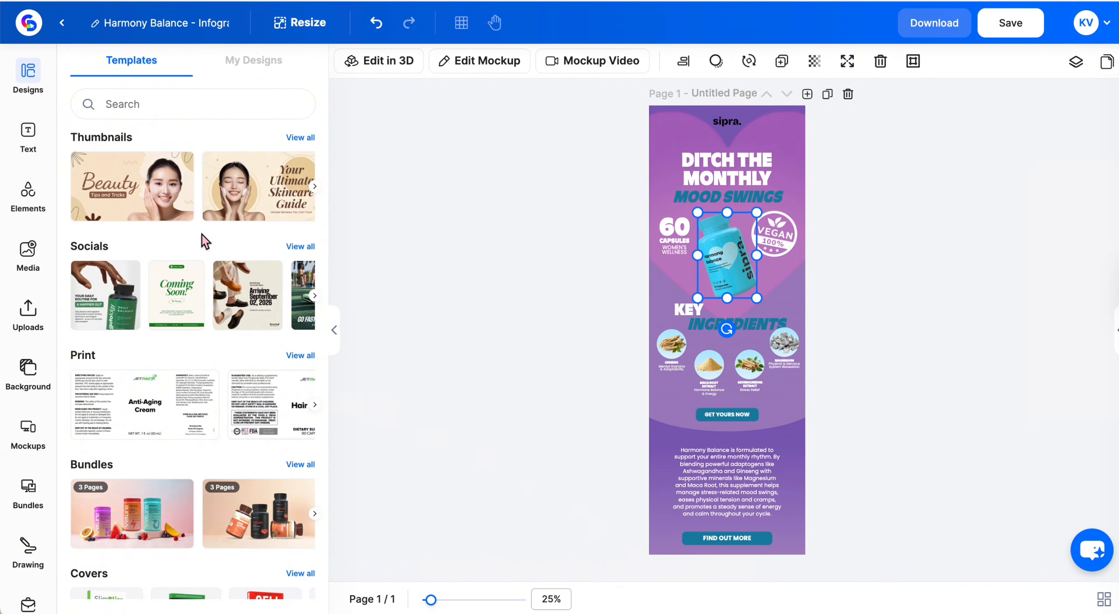
Replace the blue product bottle with the Bloom Maxx pill bottle image from the Packaging templates
scroll(202, 234, down, 10)
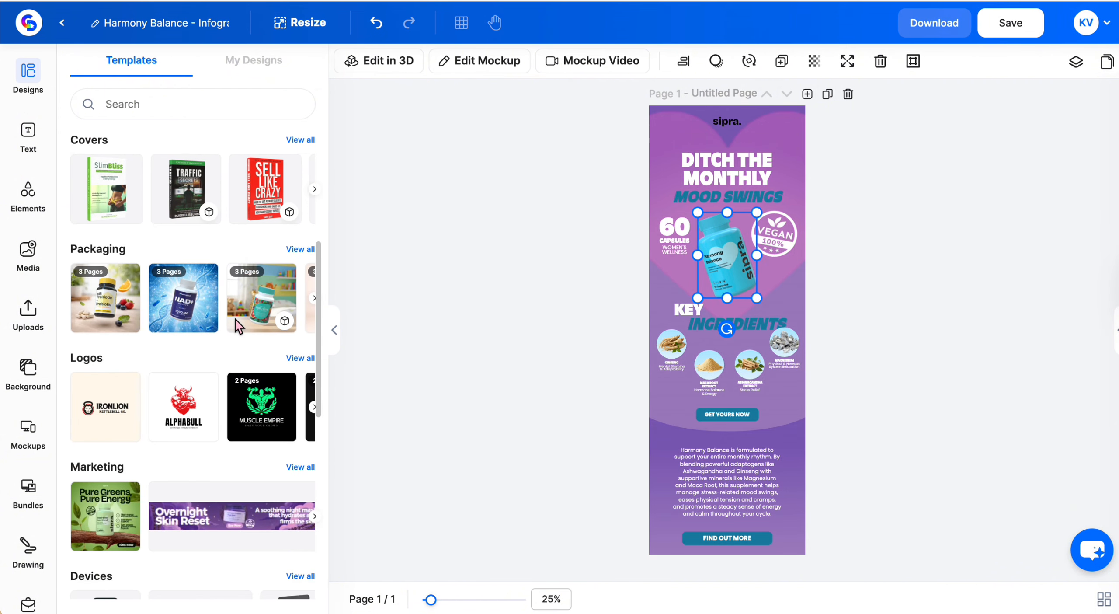
click(294, 250)
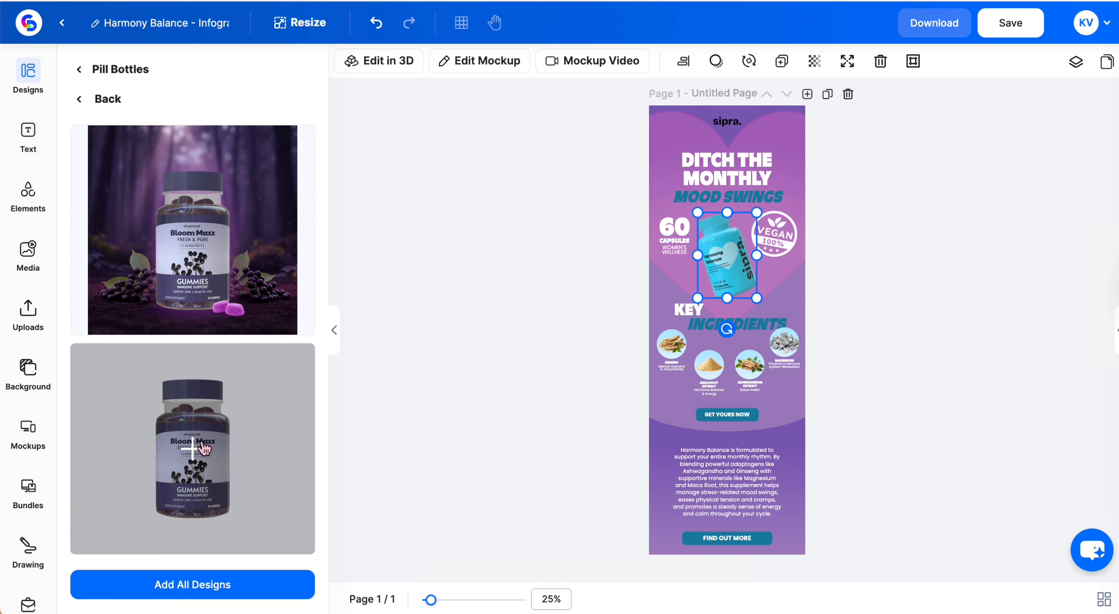
click(226, 464)
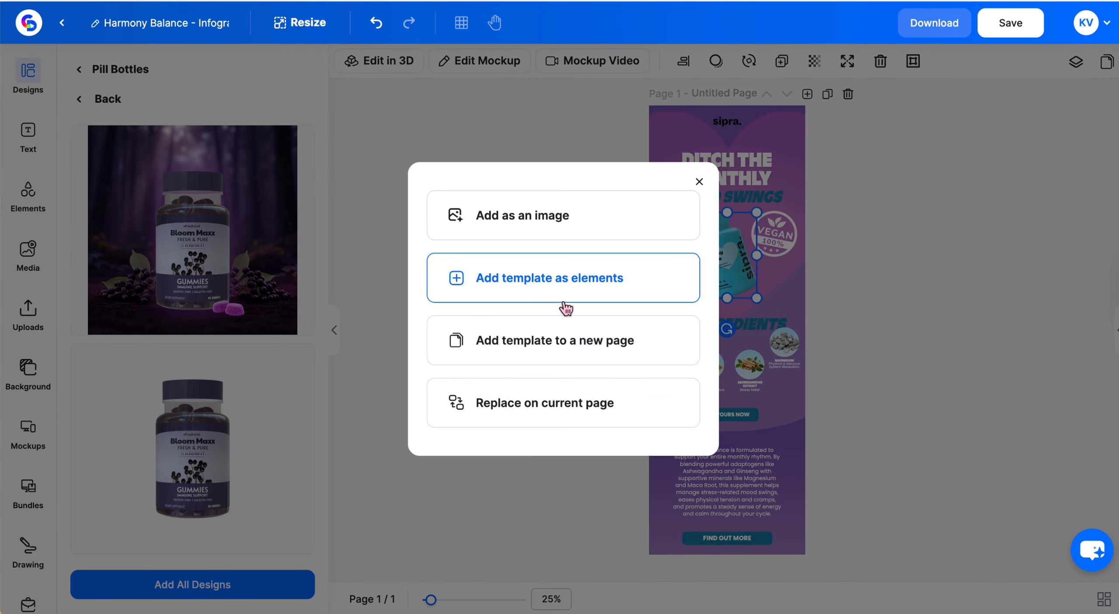
click(533, 223)
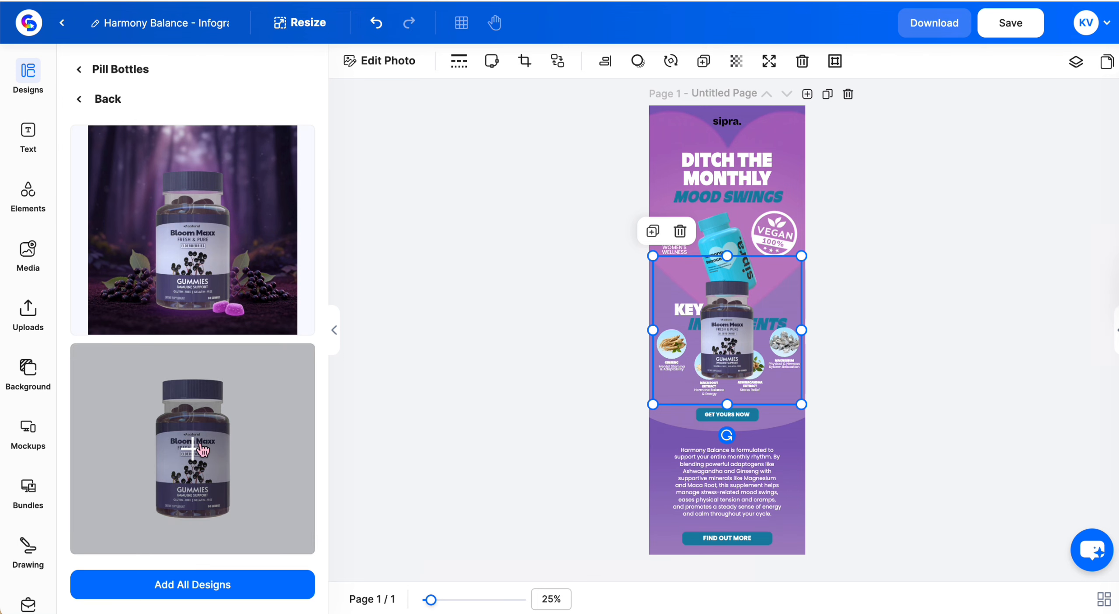
click(642, 448)
click(720, 400)
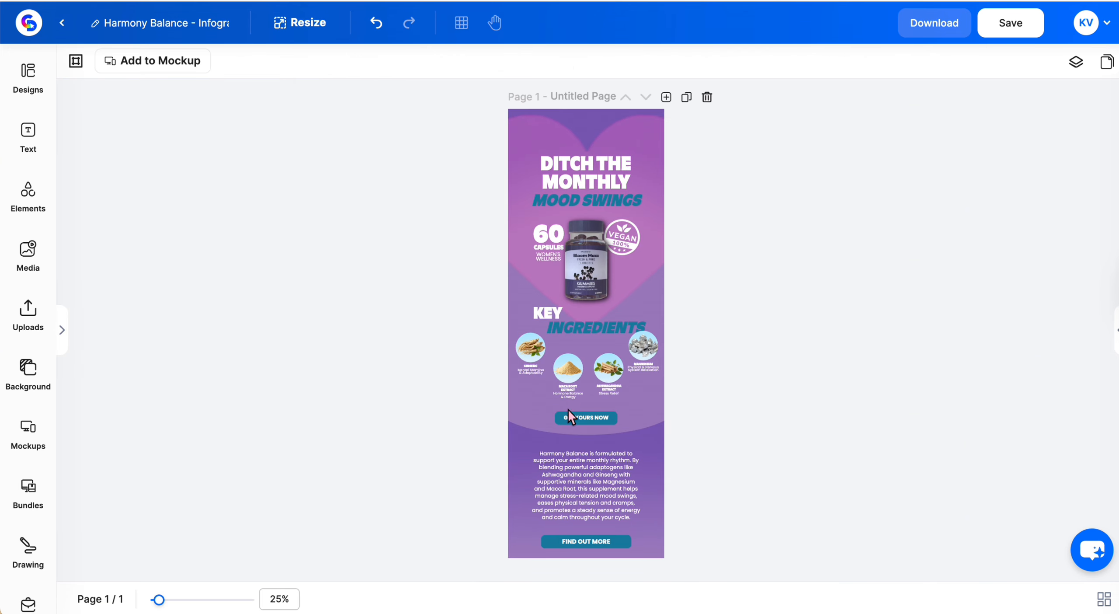
Recolor the GET YOURS NOW and FIND OUT MORE buttons with the purple document colour #7655AF
click(560, 417)
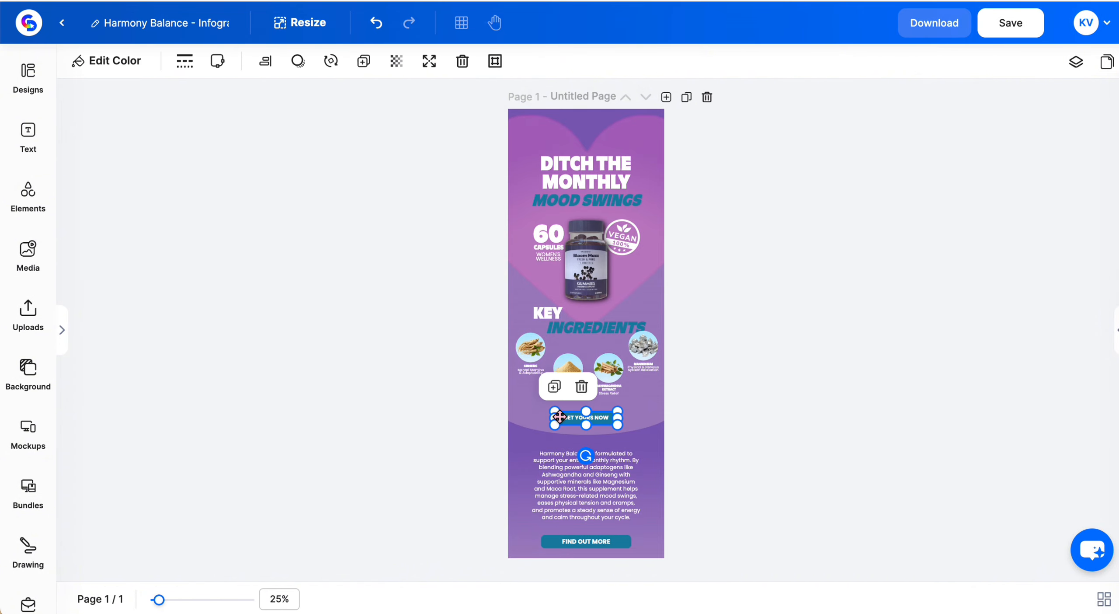
click(131, 67)
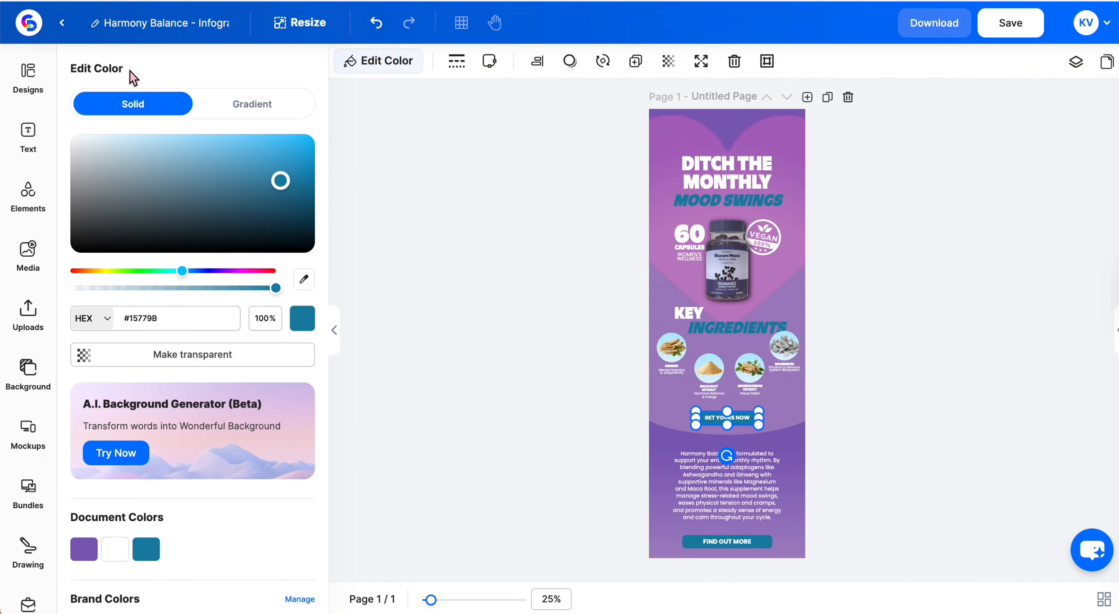
click(94, 547)
click(750, 541)
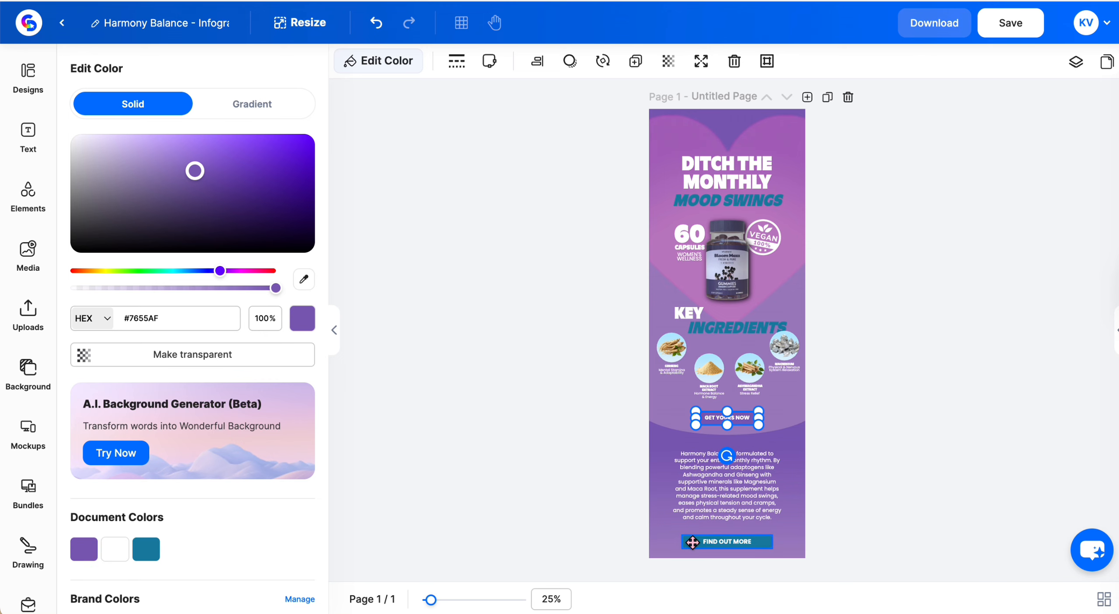
click(81, 554)
click(793, 378)
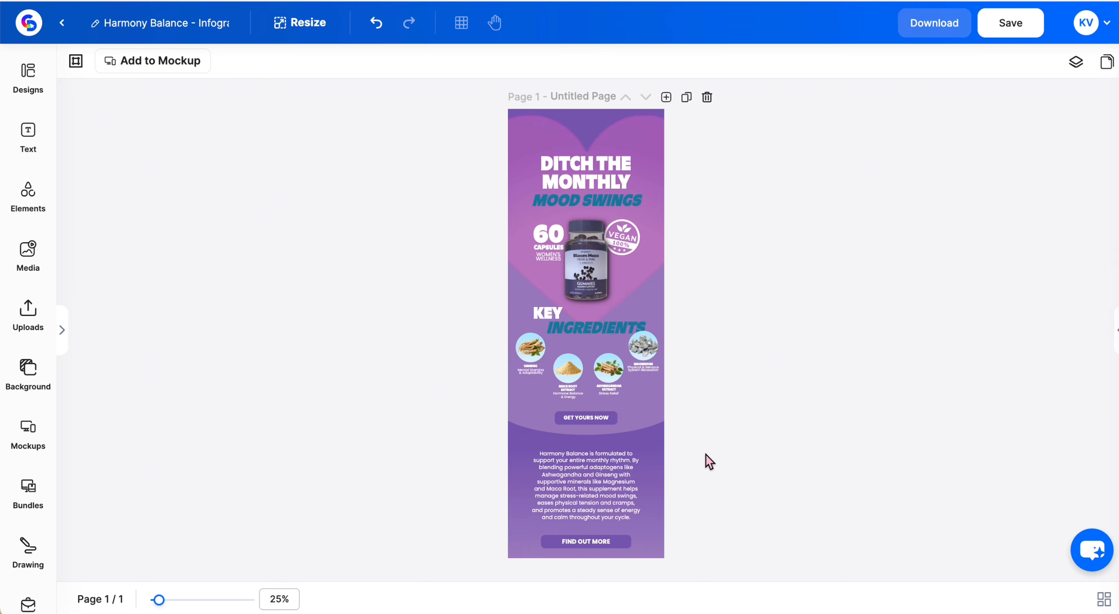
Browse the text presets and font list available for the body paragraph
click(598, 485)
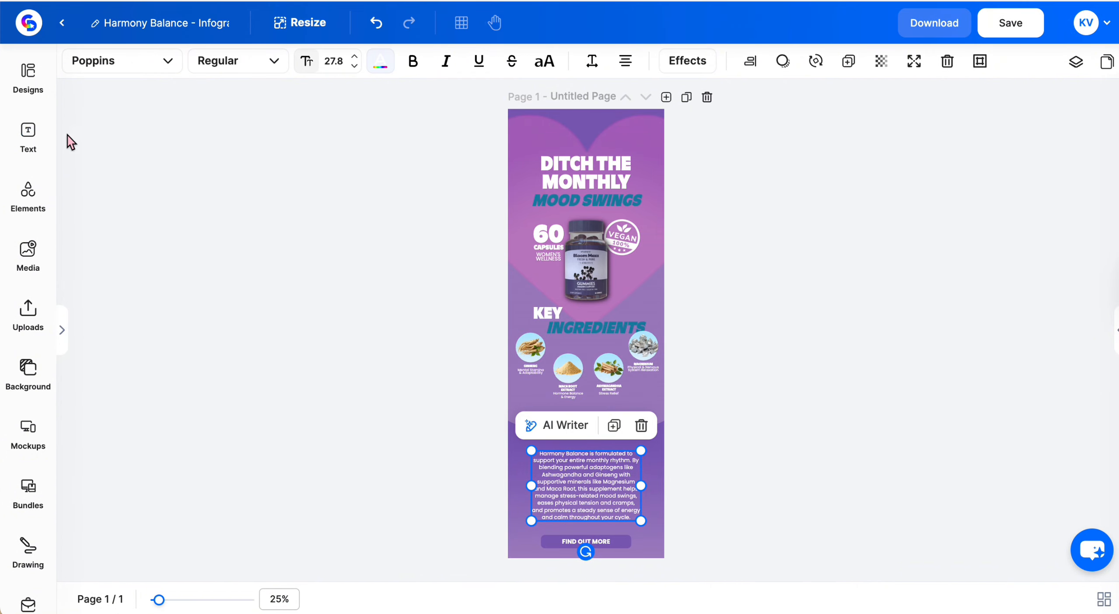
click(19, 131)
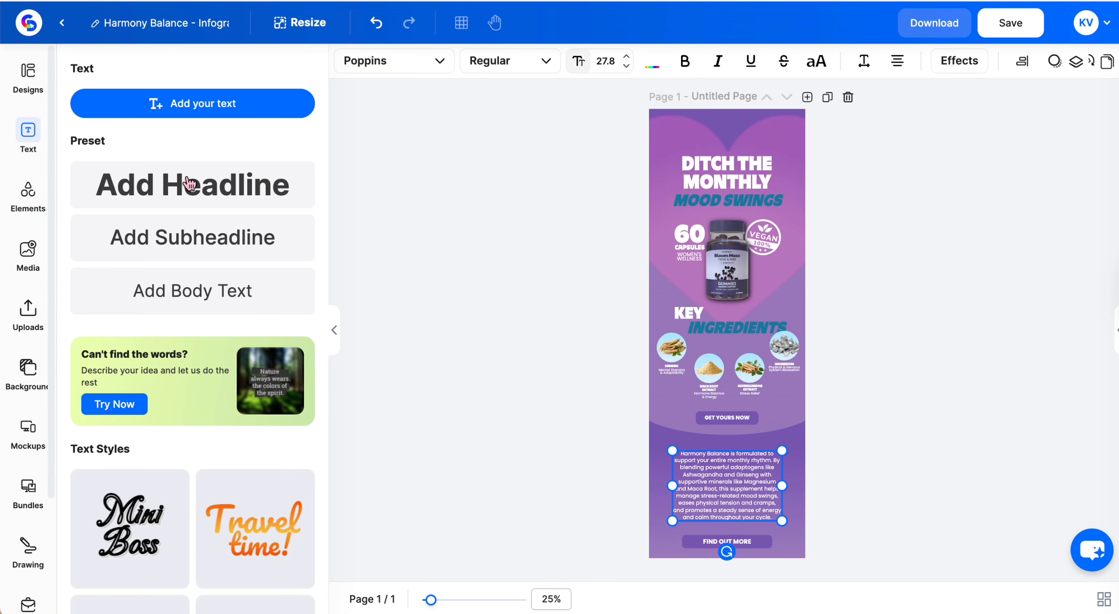
scroll(185, 180, down, 5)
scroll(192, 218, up, 5)
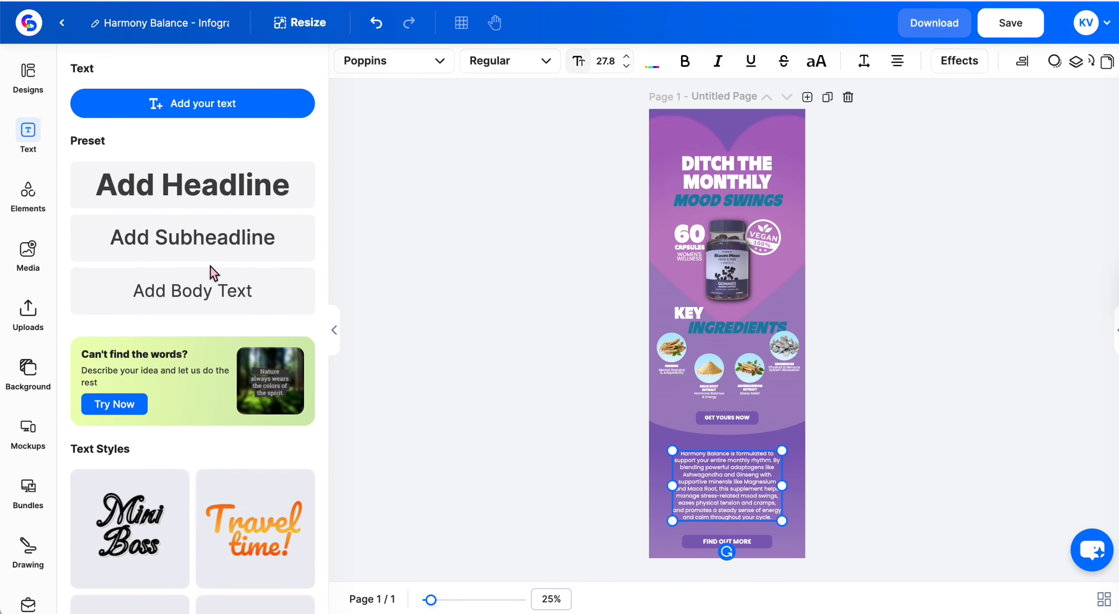
scroll(215, 292, down, 5)
click(334, 331)
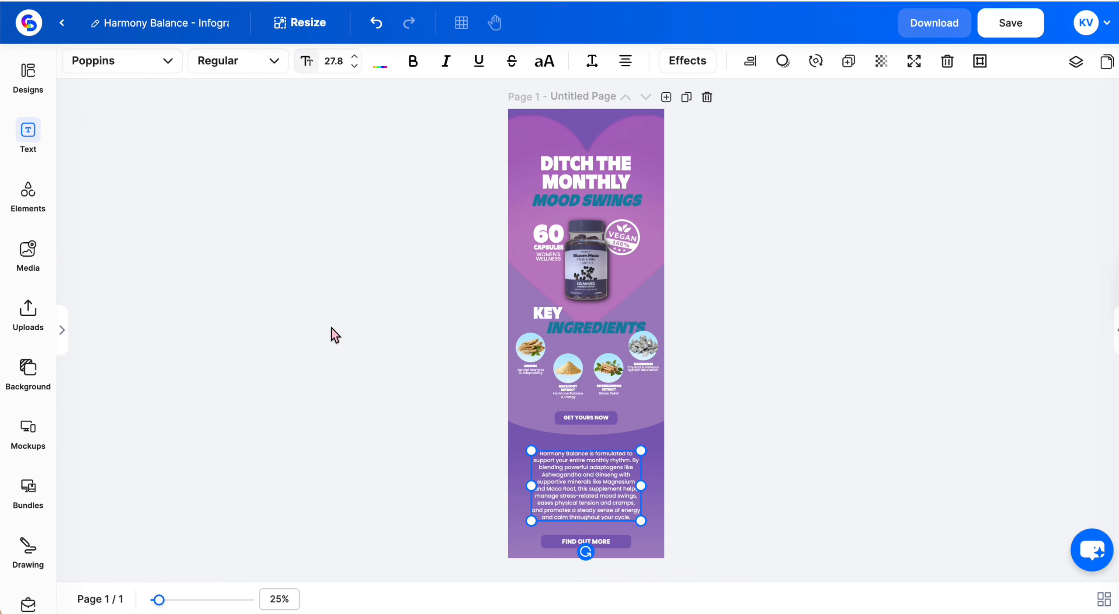
click(166, 62)
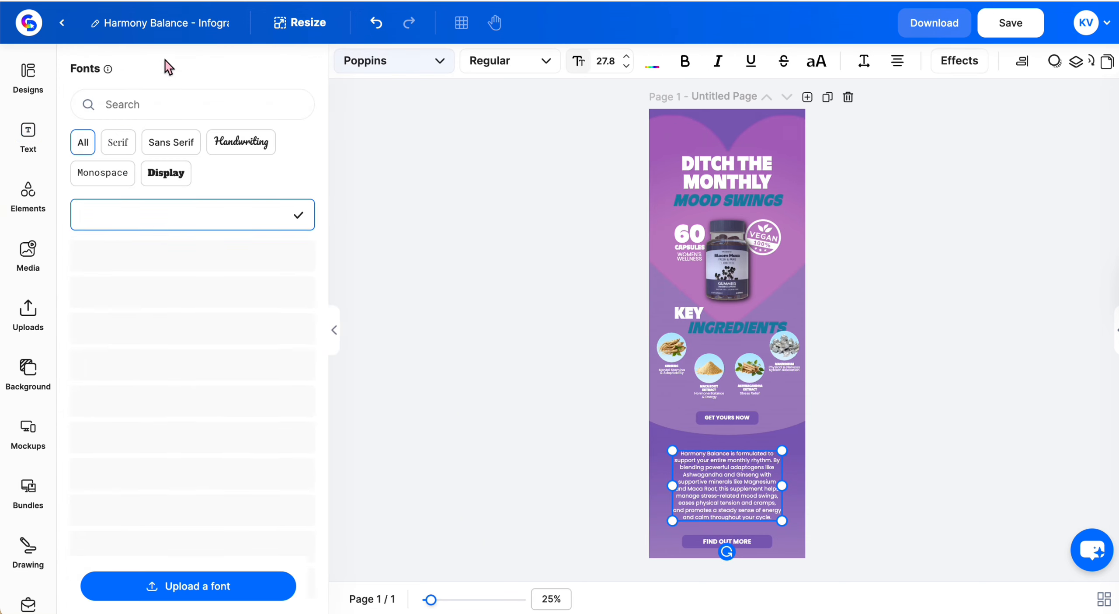
scroll(215, 327, down, 10)
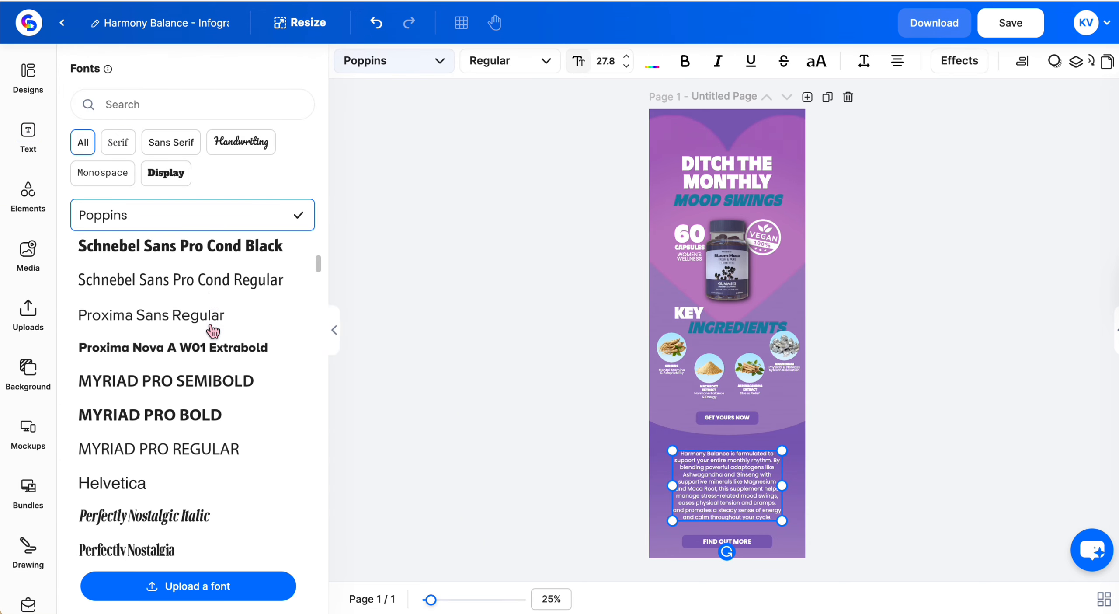
scroll(214, 328, up, 10)
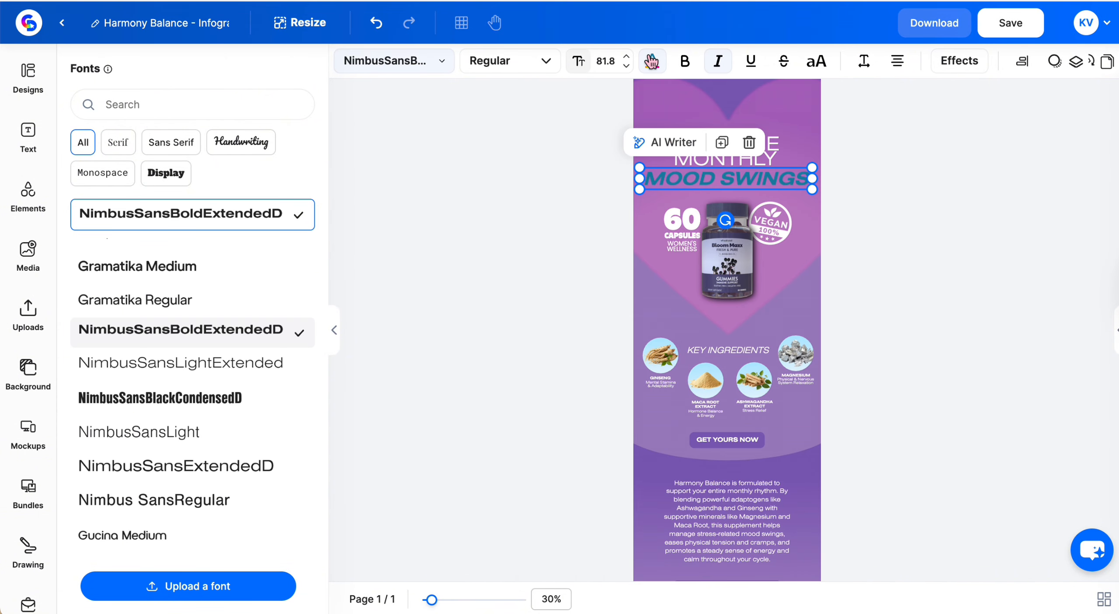
Recolor the MOOD SWINGS headline with the purple document colour
click(652, 62)
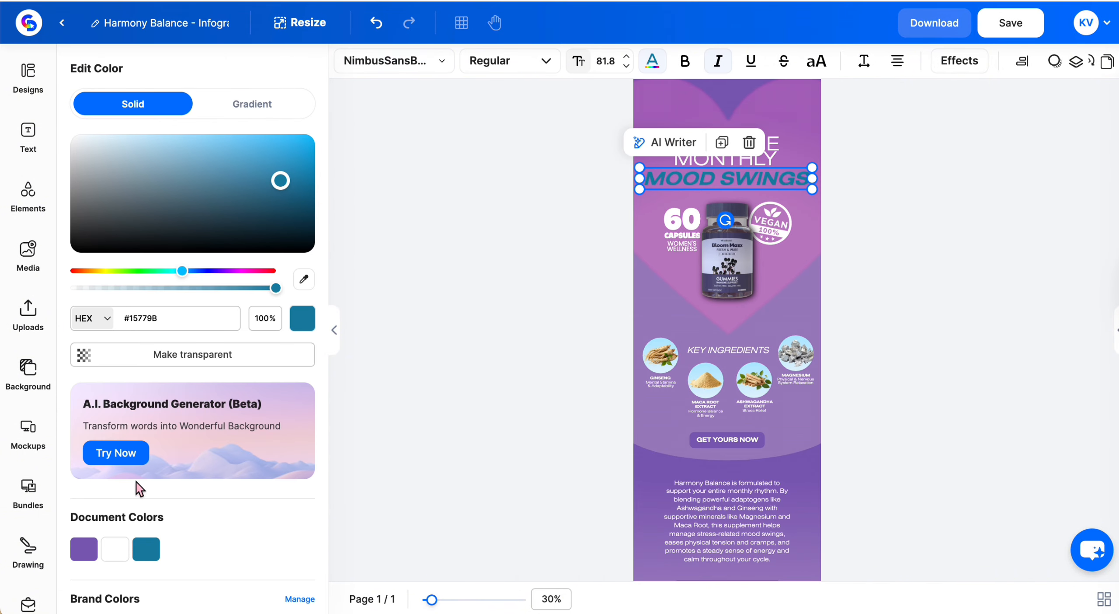
click(84, 549)
click(450, 530)
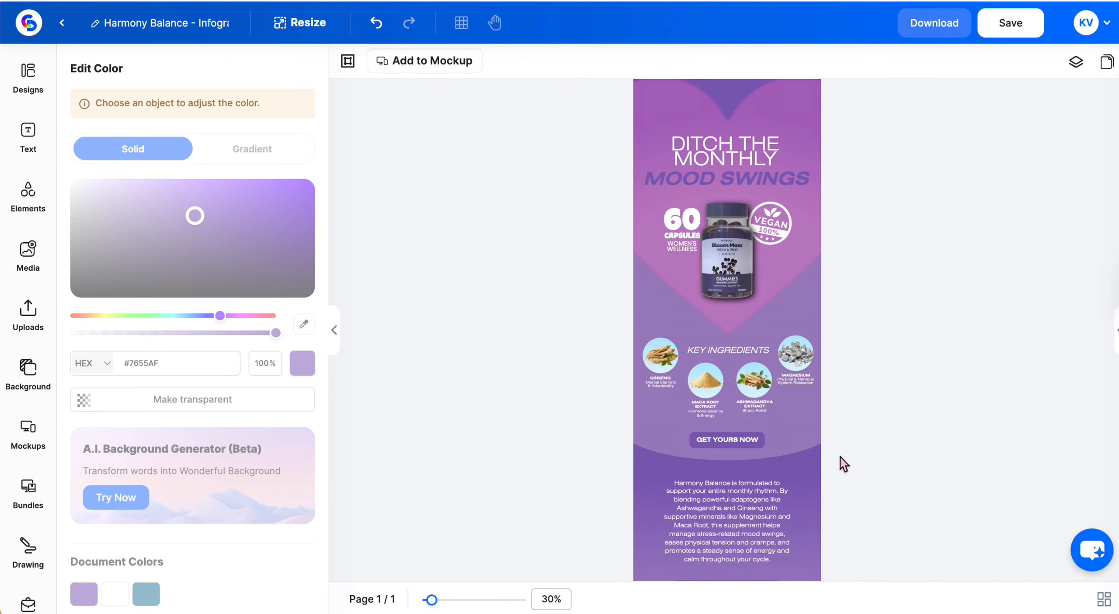
Collapse the side panel and save the design
scroll(925, 483, down, 2)
scroll(925, 483, down, 3)
scroll(926, 484, up, 4)
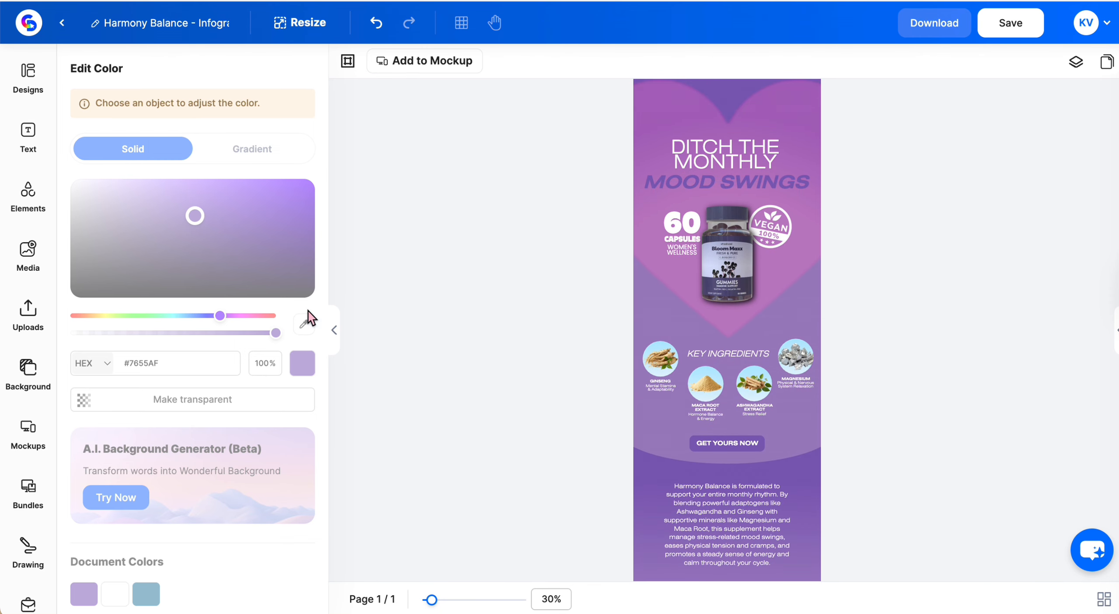
click(334, 329)
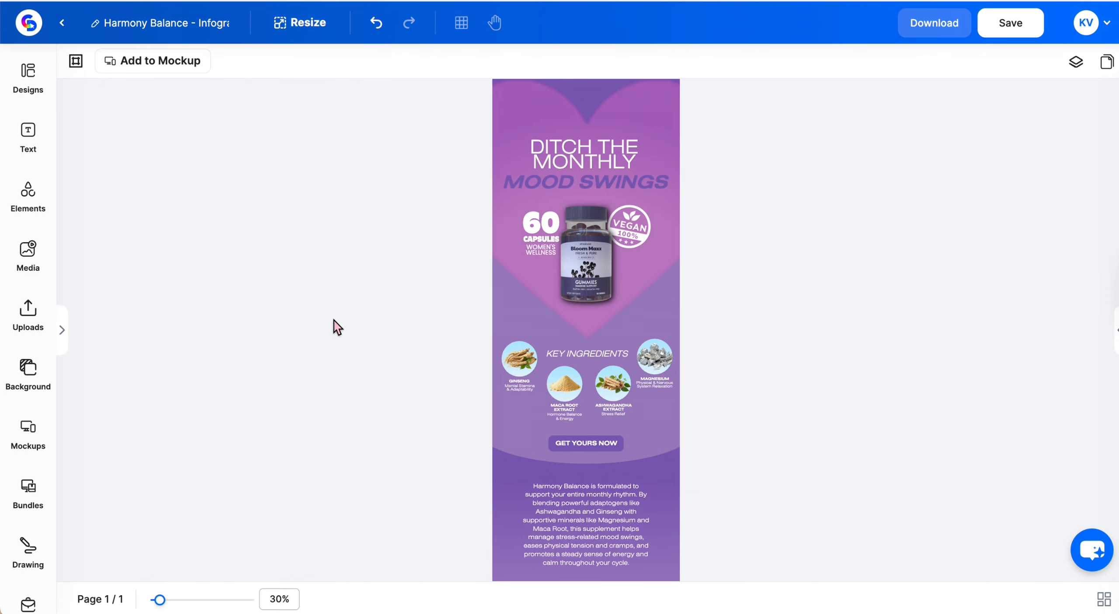
click(1011, 25)
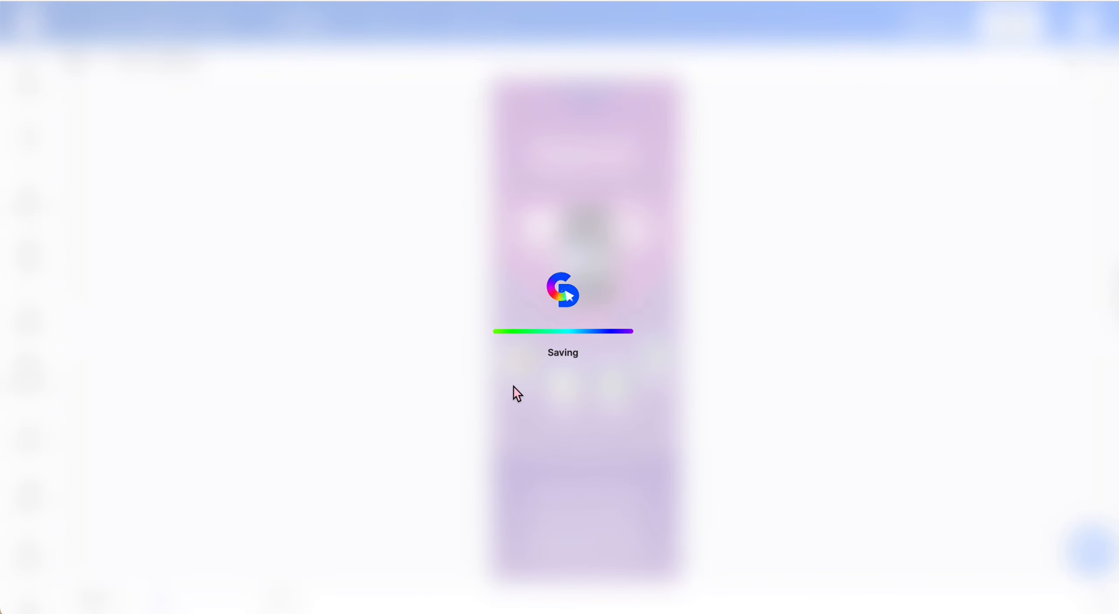
Open the download options and review the file type and page selection settings, then close the panel without downloading
scroll(866, 370, down, 2)
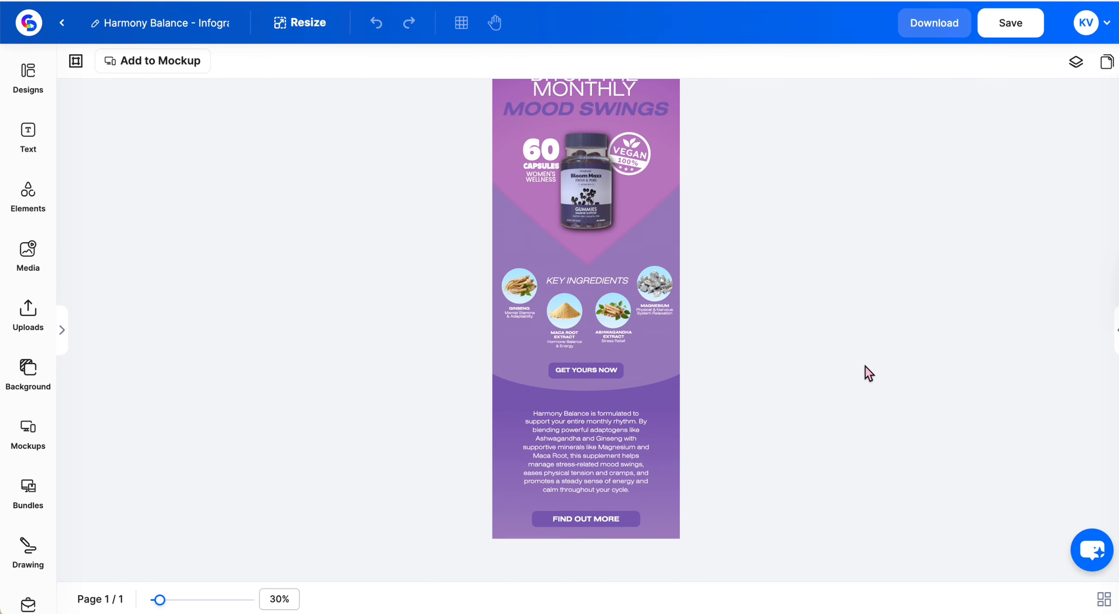
scroll(866, 368, up, 3)
scroll(866, 367, down, 1)
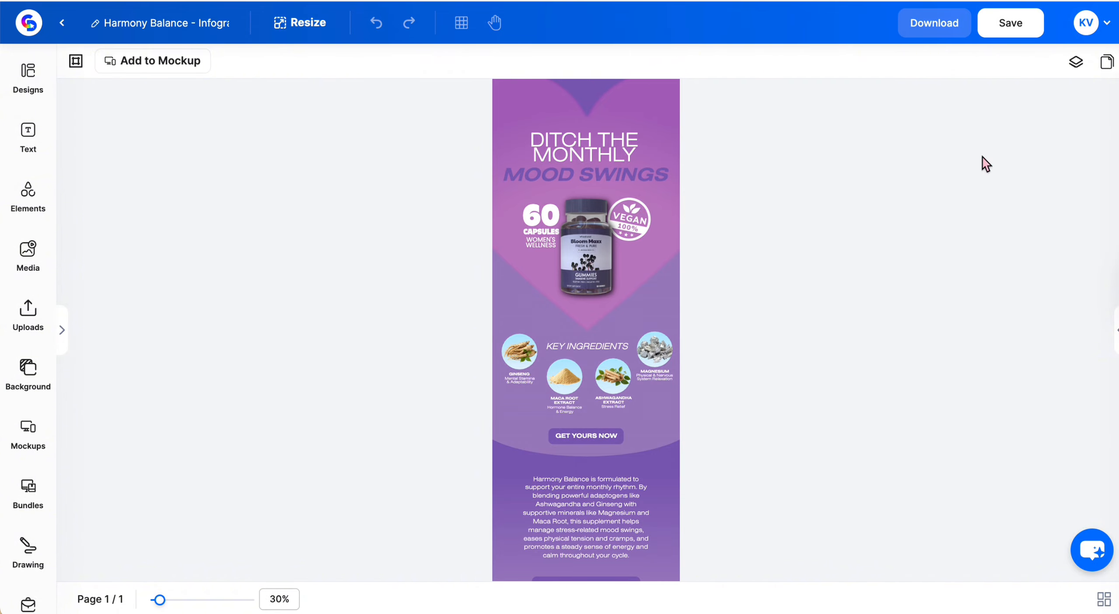
click(951, 29)
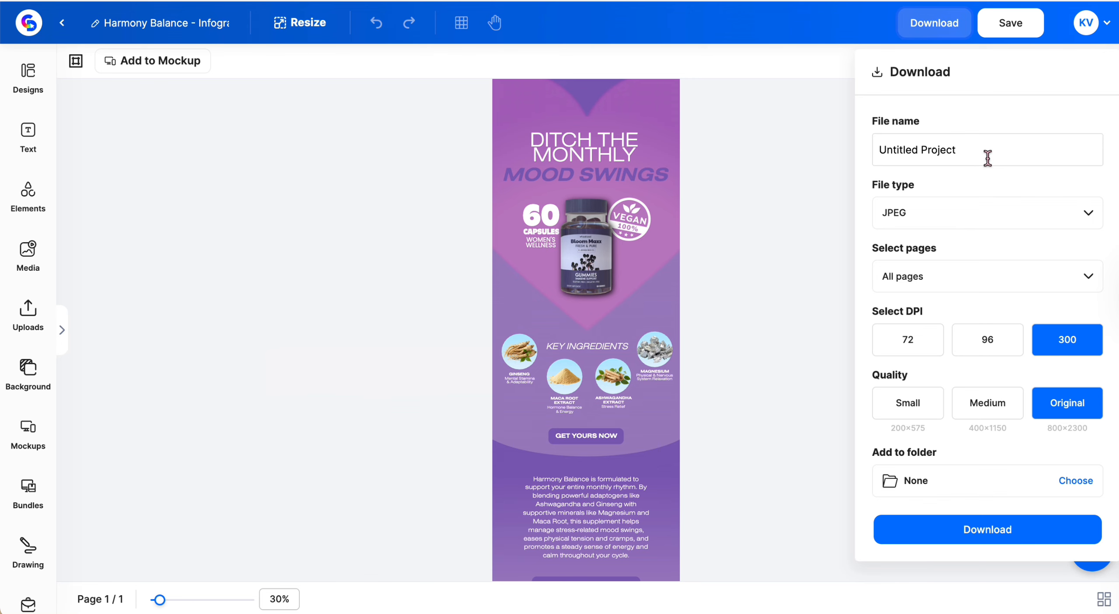
click(978, 224)
click(977, 225)
click(979, 286)
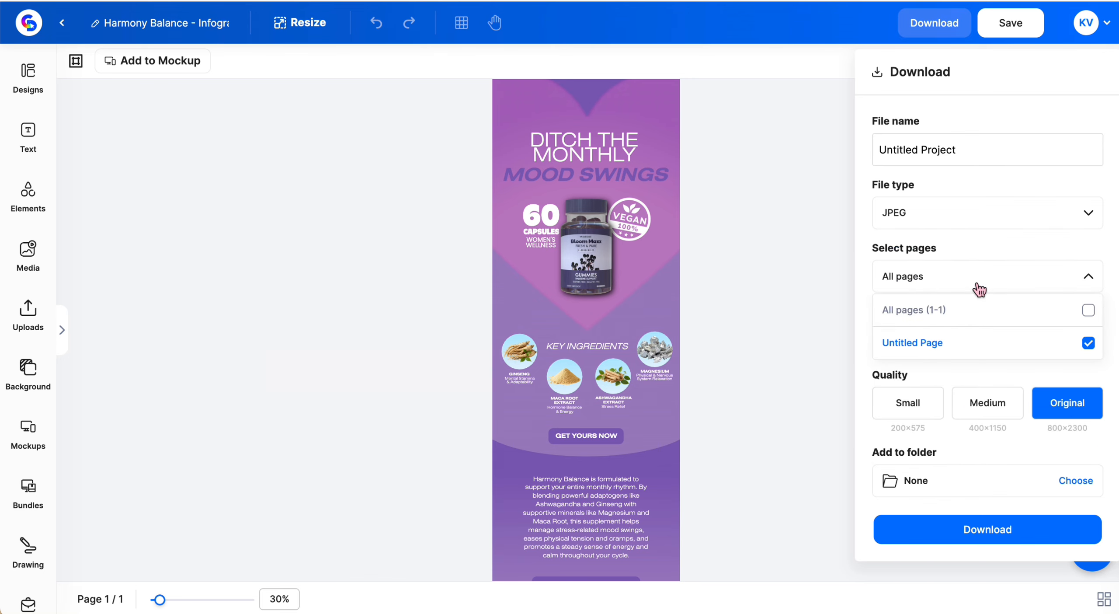
click(980, 288)
scroll(979, 288, down, 1)
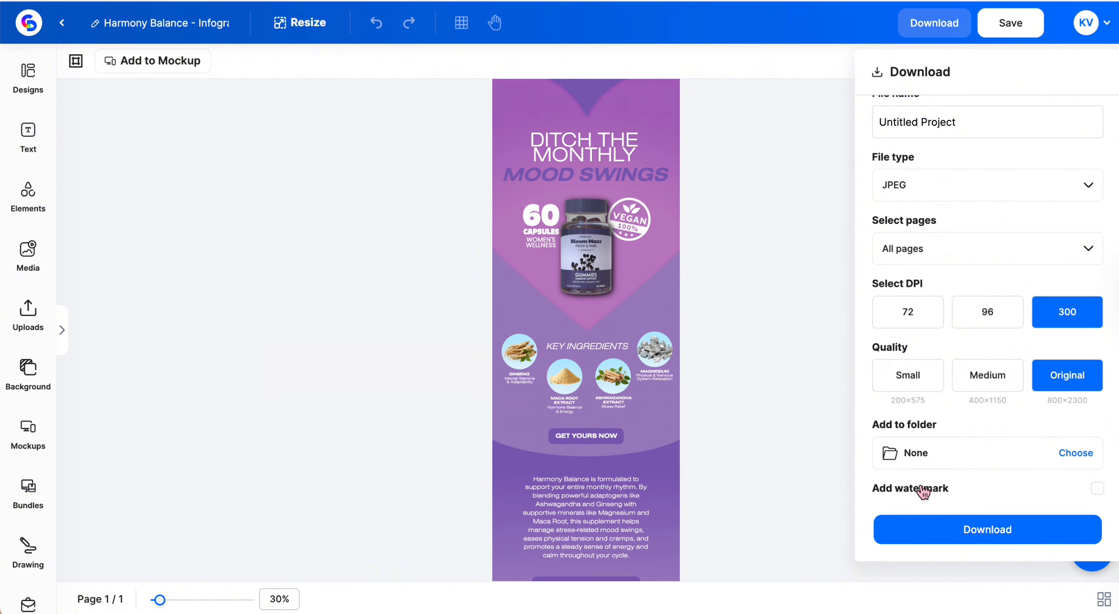
click(825, 429)
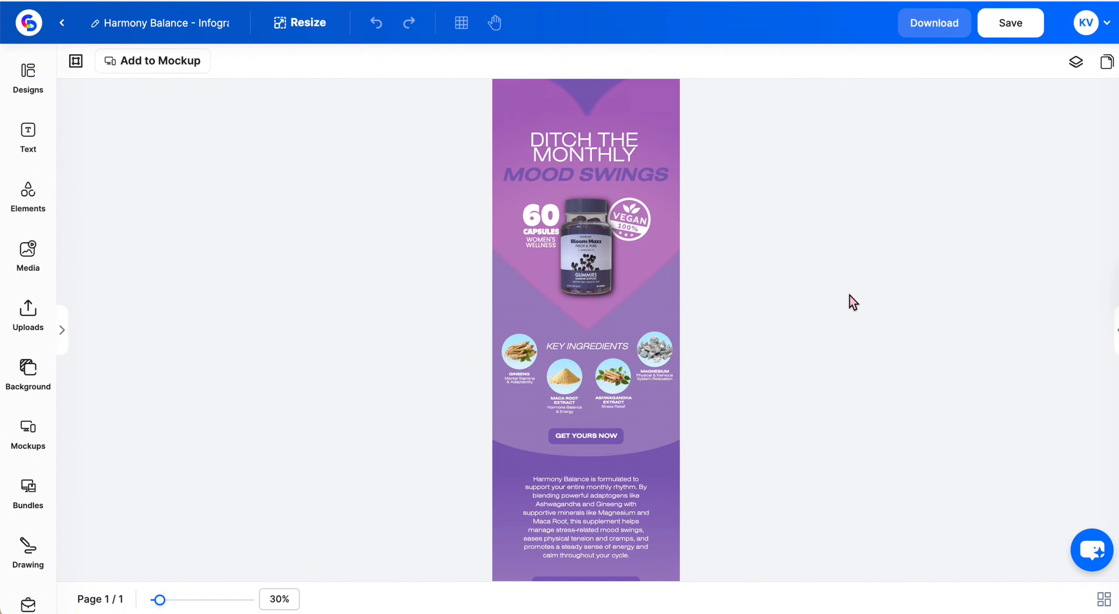
Preview the saved Harmony Balance infographic from My Designs, then reopen it in the editor
click(28, 25)
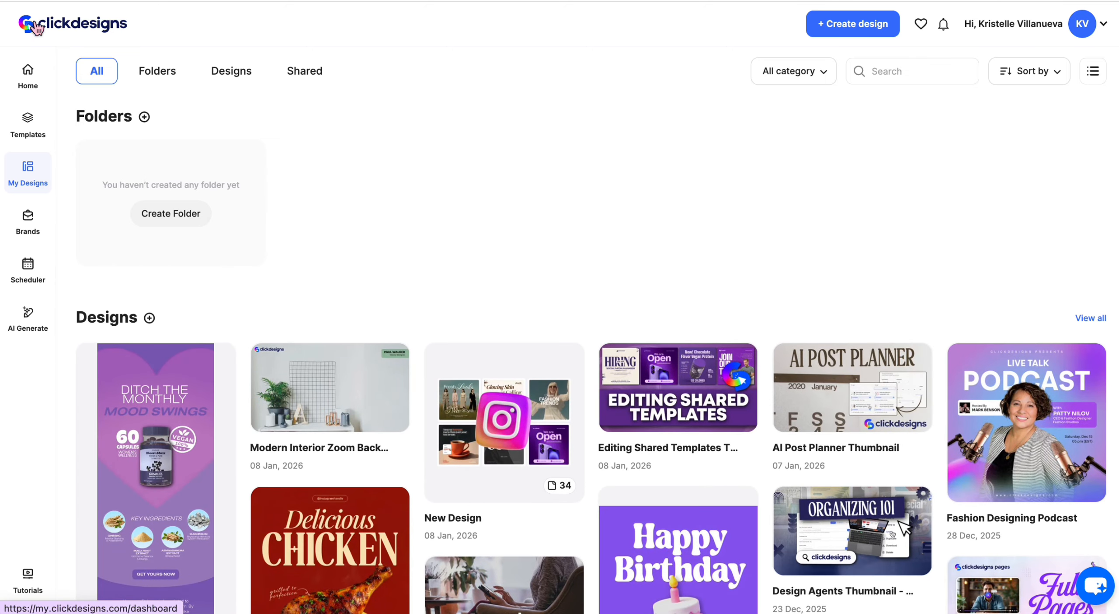
scroll(301, 186, down, 2)
scroll(139, 371, down, 1)
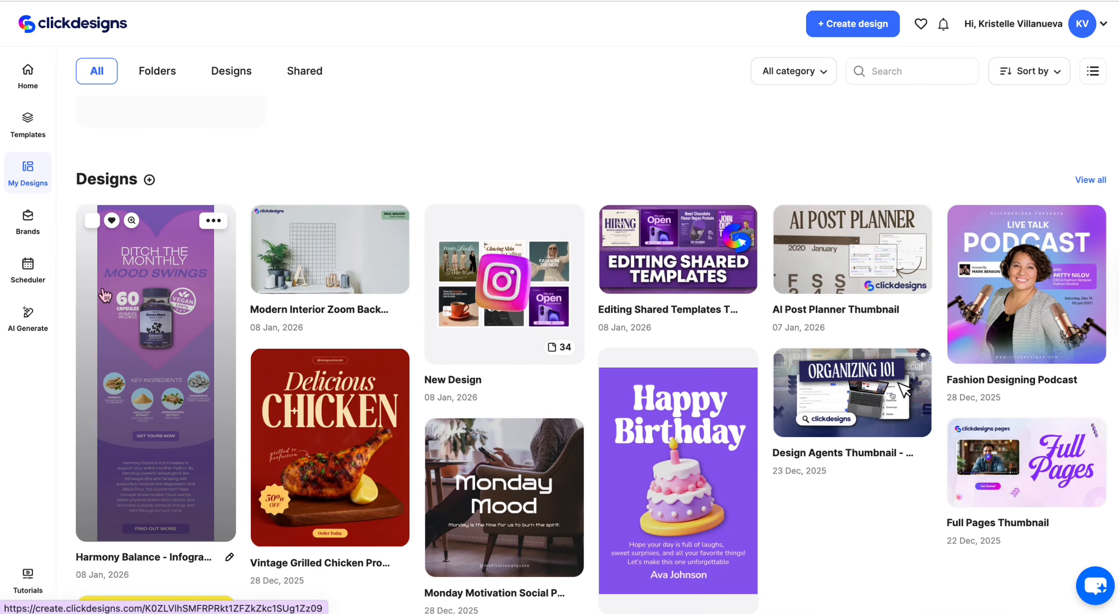
click(132, 220)
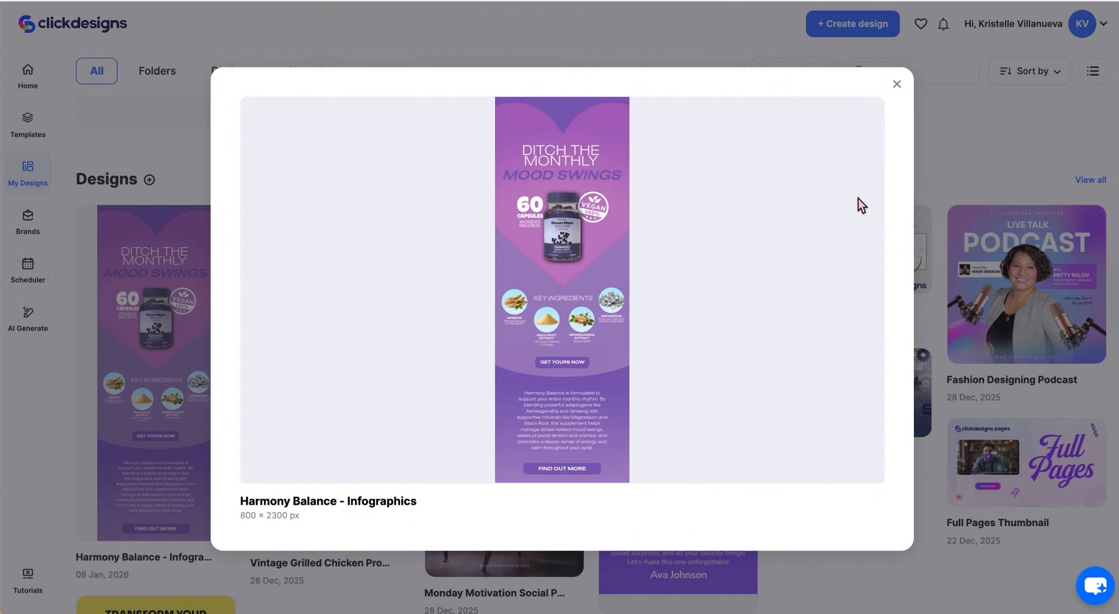
click(902, 91)
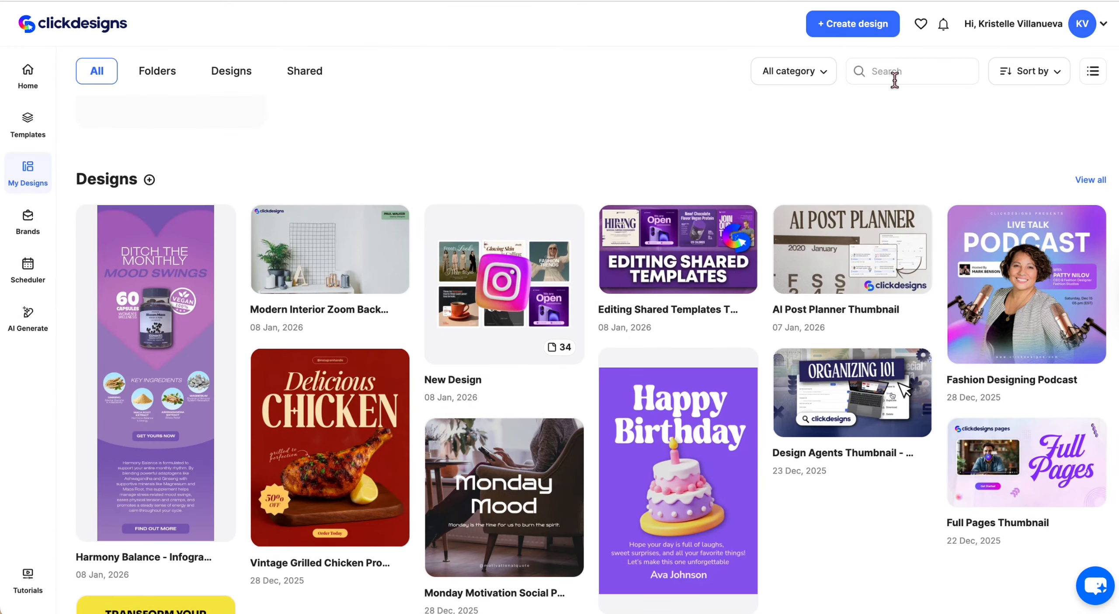
click(168, 302)
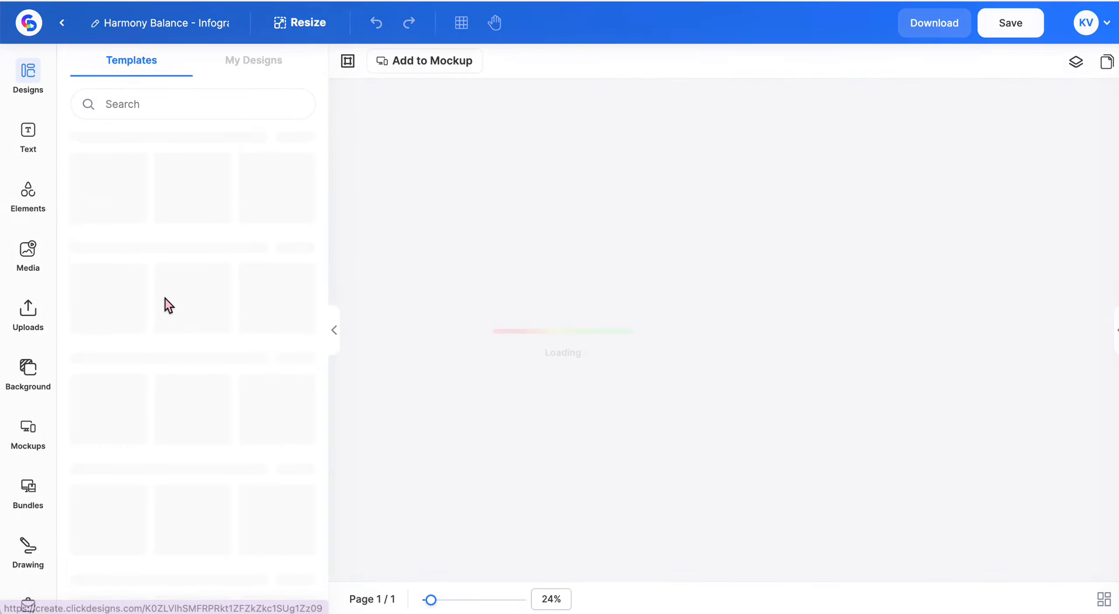